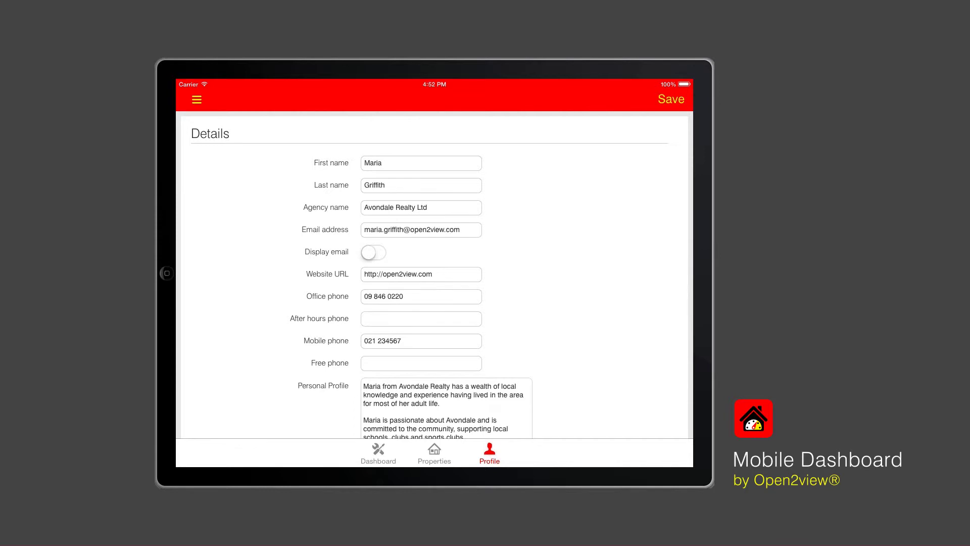
click(373, 252)
click(421, 319)
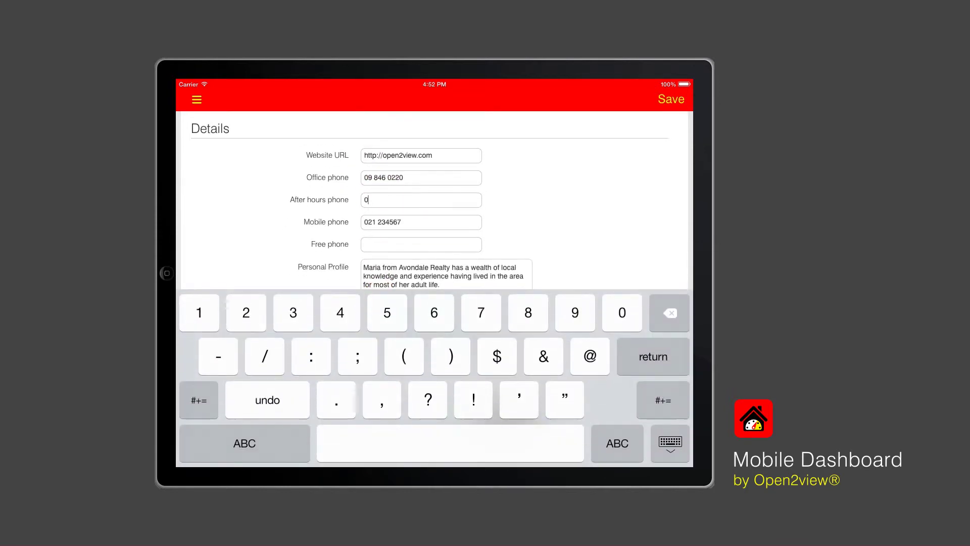
click(670, 443)
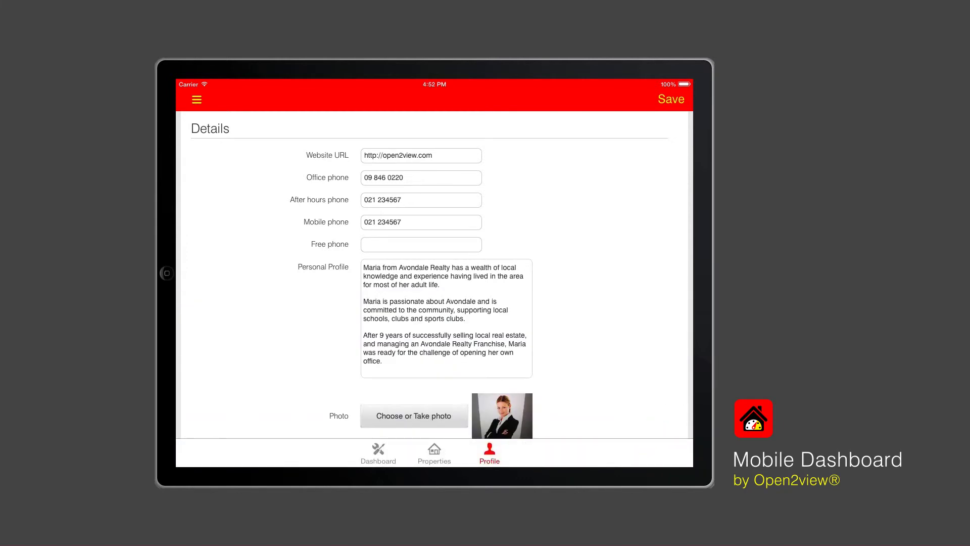
drag(680, 421, 686, 144)
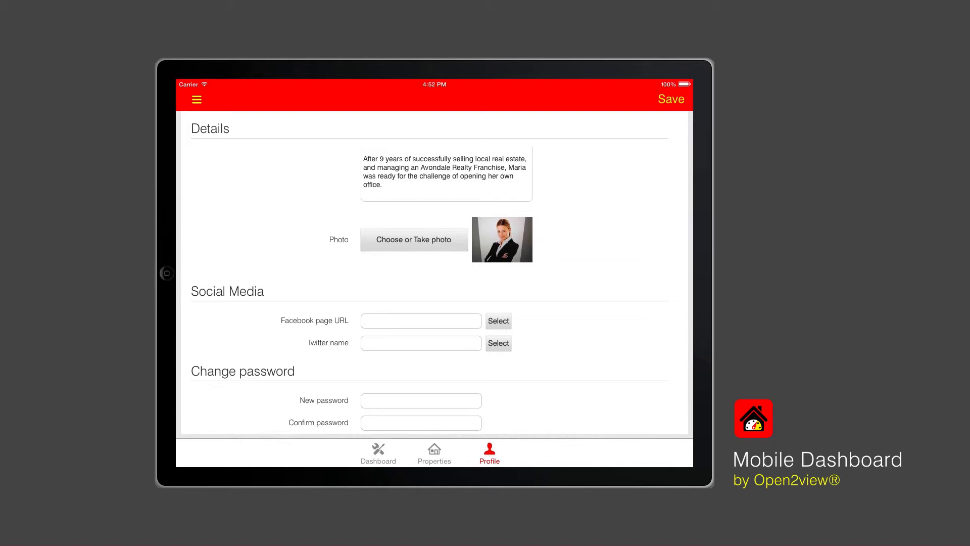
click(402, 342)
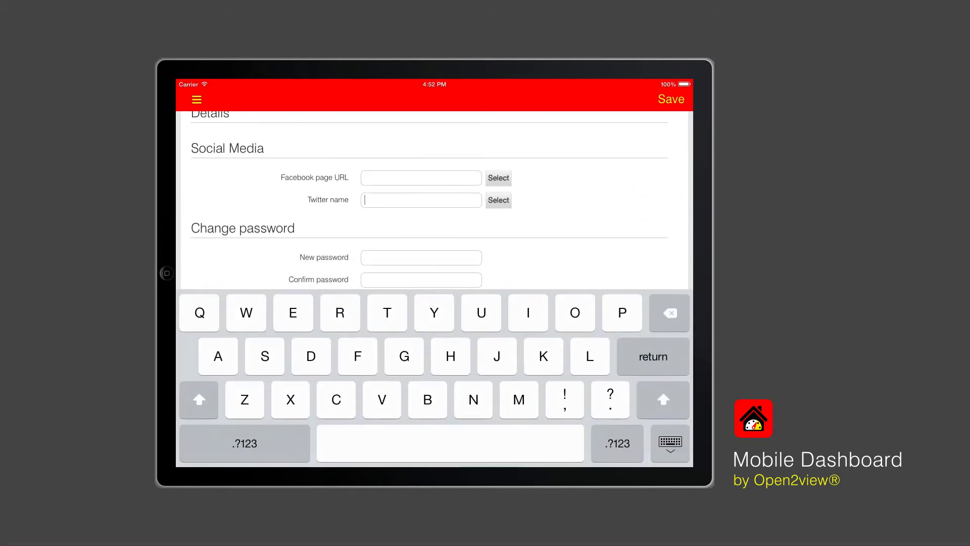
text(@Open)
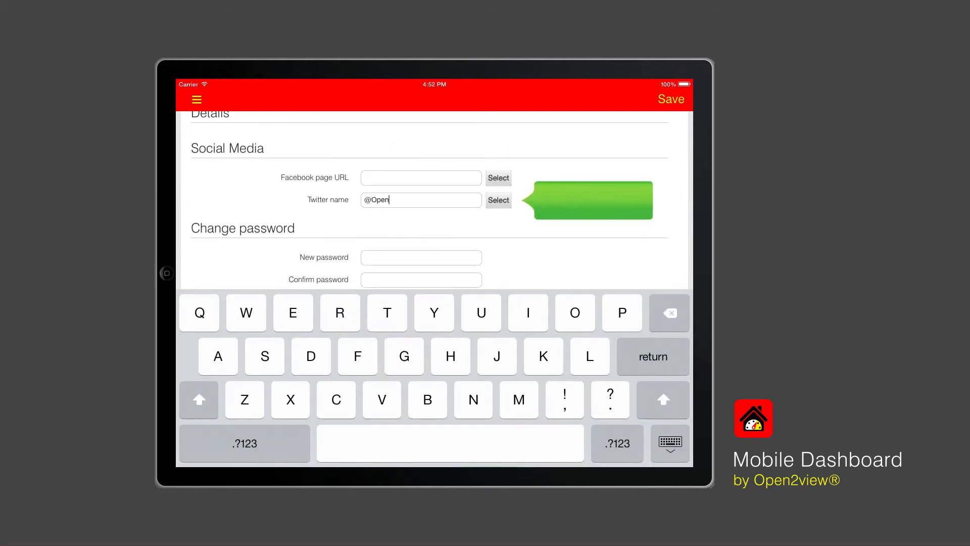
text(2viewNZ)
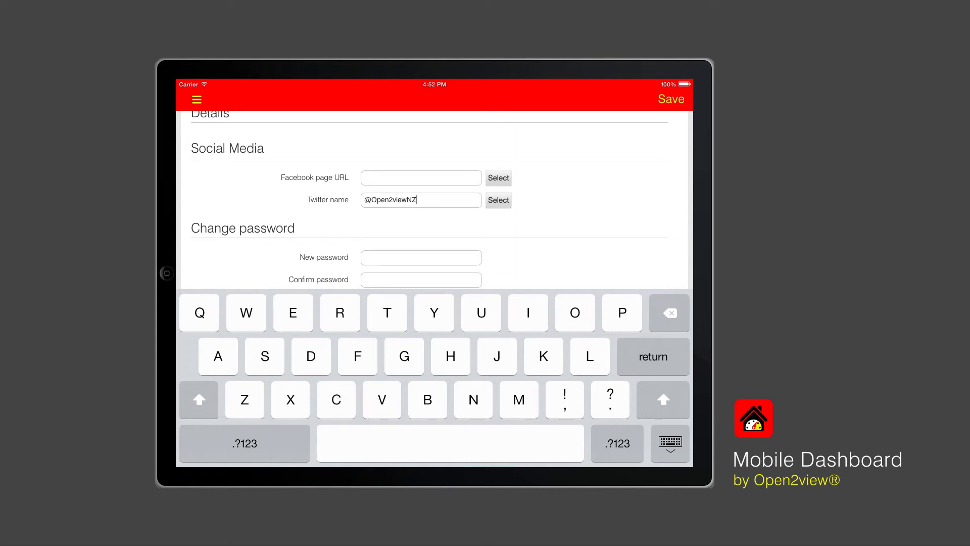
- Dismiss the keyboard and save the profile with the Save button
click(670, 444)
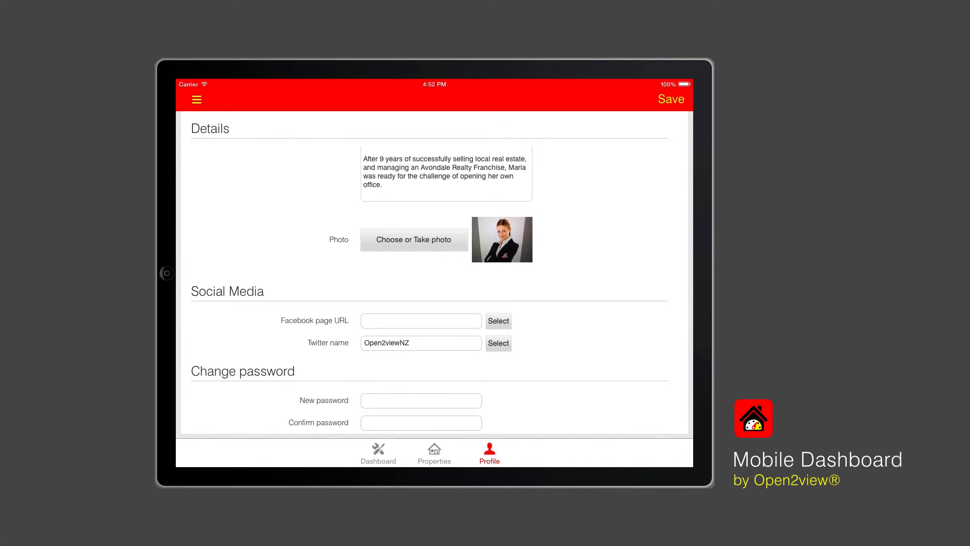
click(671, 99)
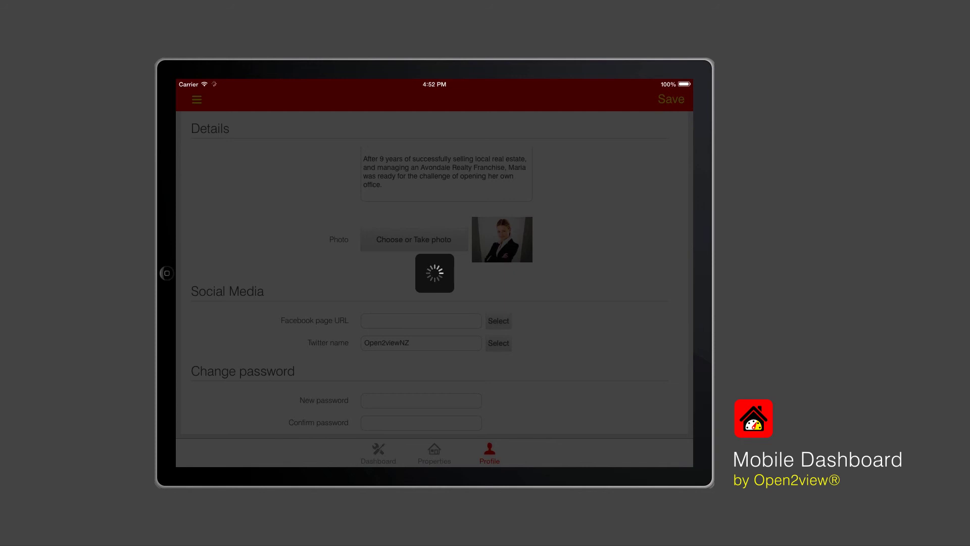